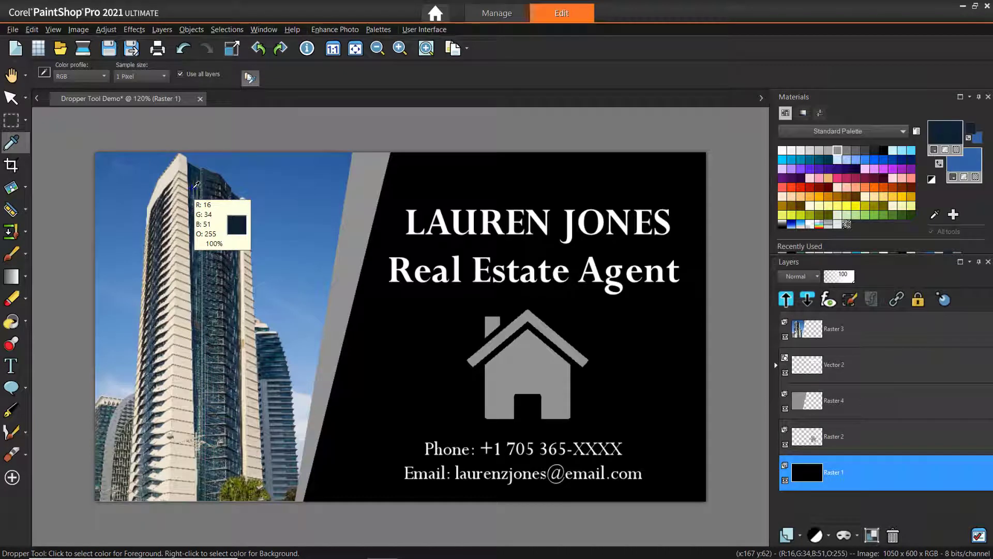
- Fill the Raster 1 background with the sampled dark navy and the Raster 4 diagonal stripe with pale blue sampled from the photo's sky
{"action": "left_click", "coordinate": [391, 334]}
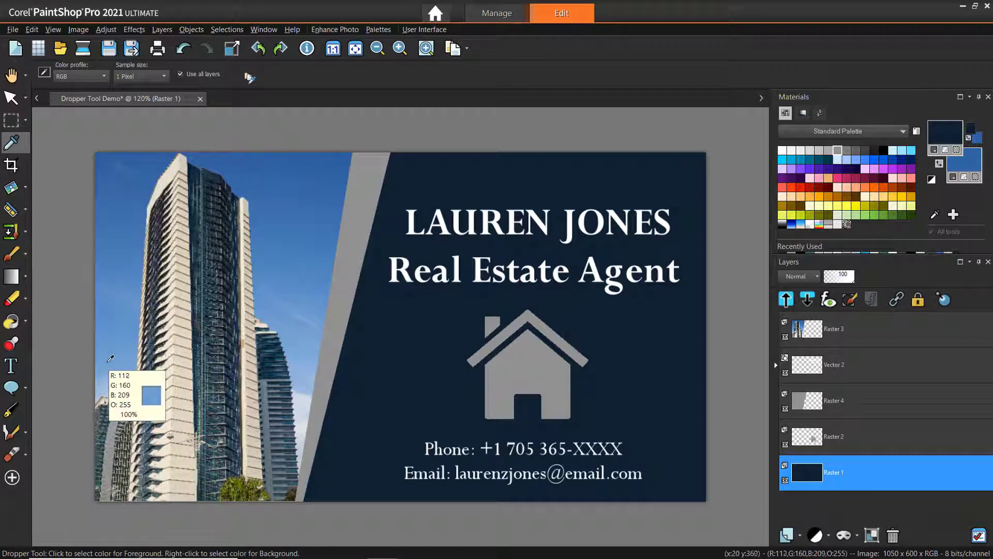
{"action": "left_click", "coordinate": [123, 345]}
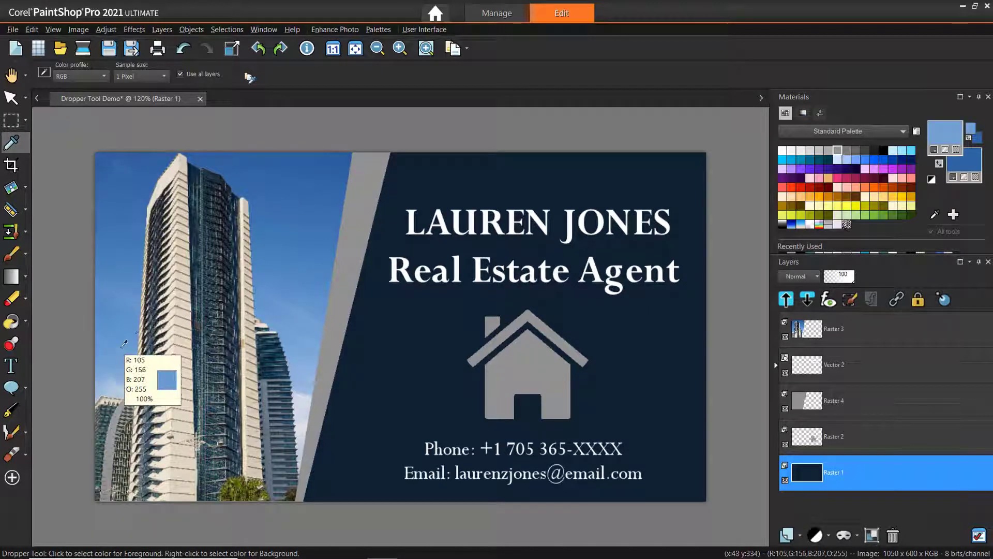
{"action": "left_click", "coordinate": [116, 387]}
{"action": "left_click", "coordinate": [833, 400]}
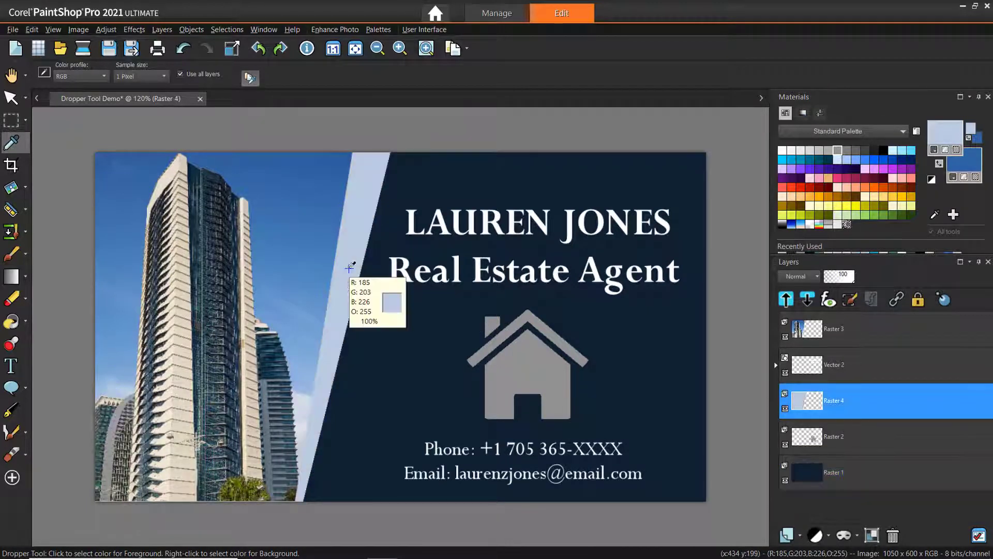
{"action": "left_click", "coordinate": [815, 437]}
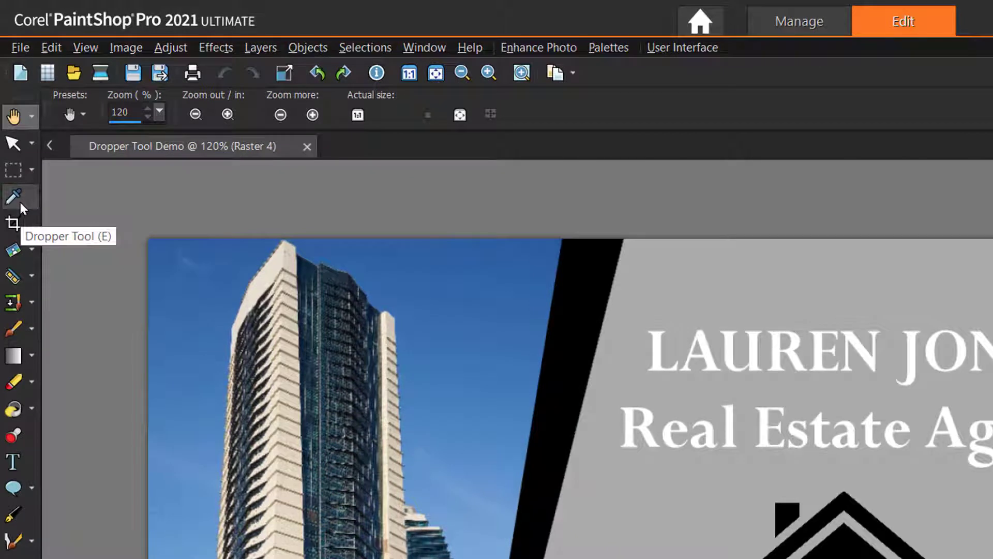
- Activate the Dropper tool and review its available sample sizes and color profiles
{"action": "left_click", "coordinate": [14, 196]}
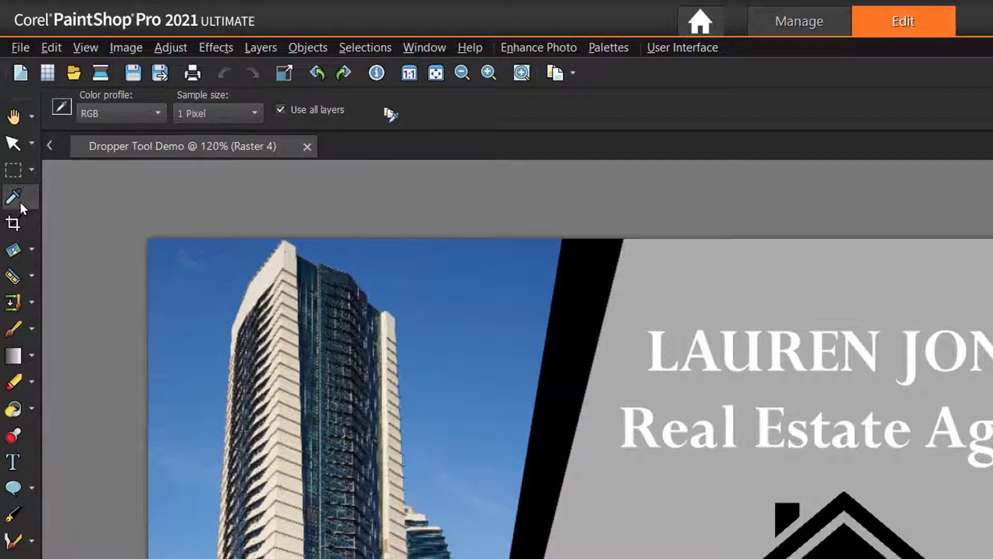
{"action": "left_click", "coordinate": [254, 112]}
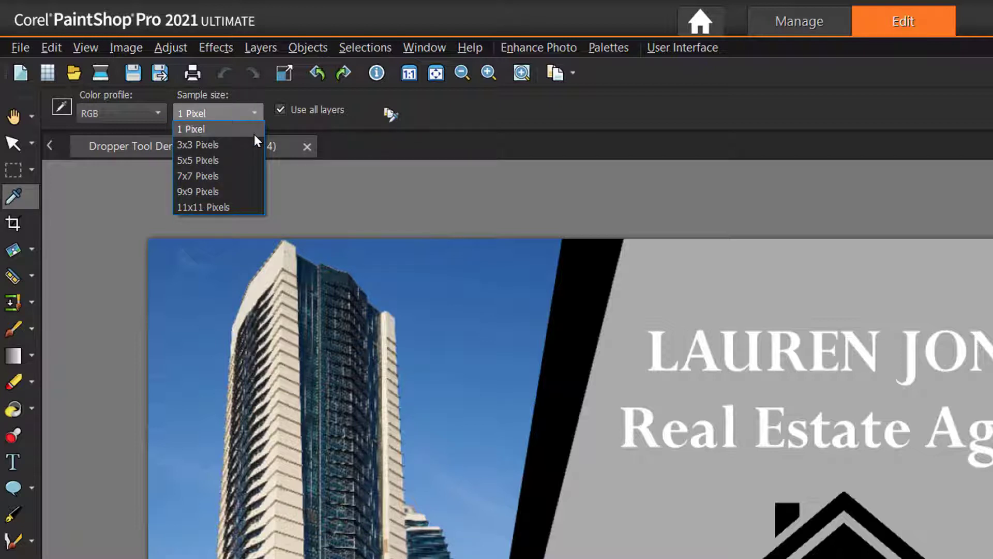
{"action": "left_click", "coordinate": [253, 110]}
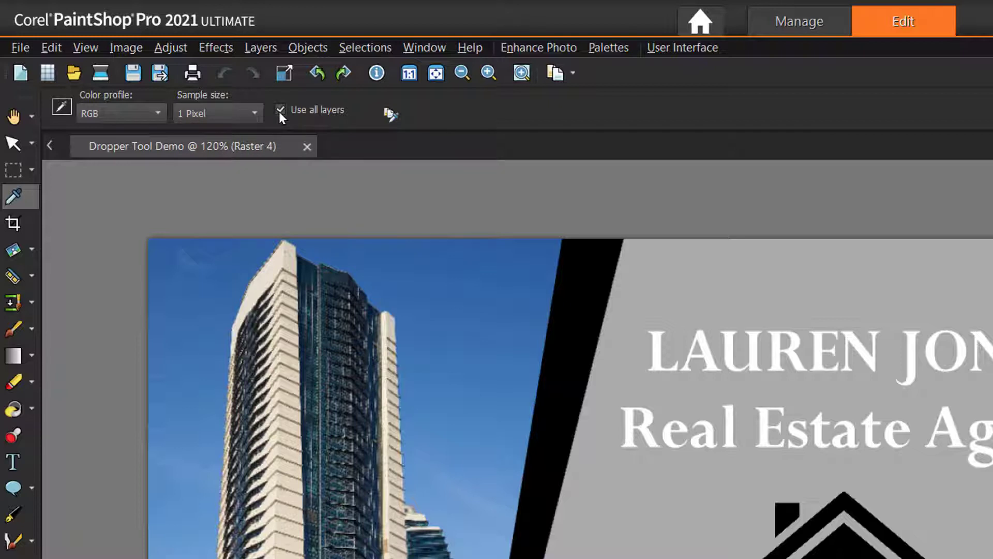
{"action": "left_click", "coordinate": [156, 115]}
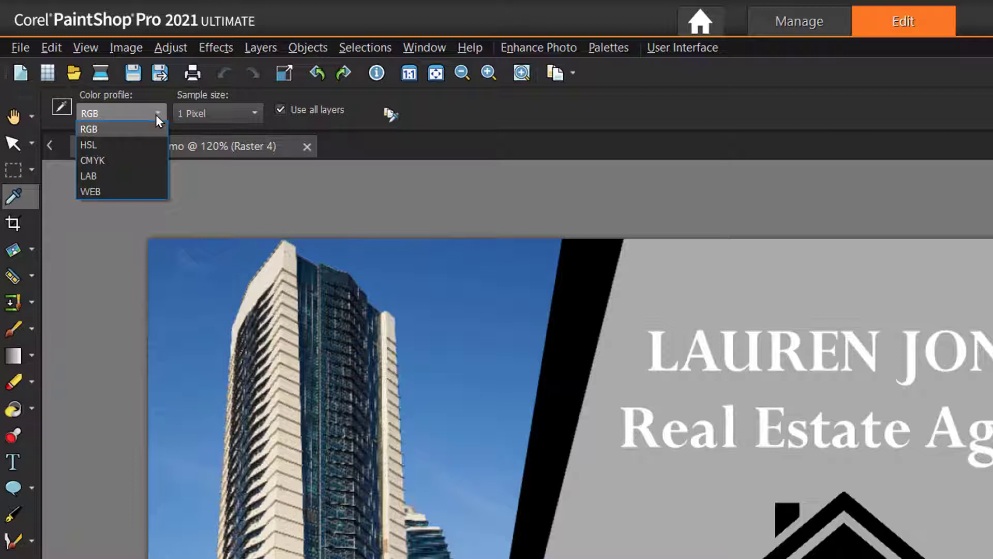
{"action": "left_click", "coordinate": [156, 114]}
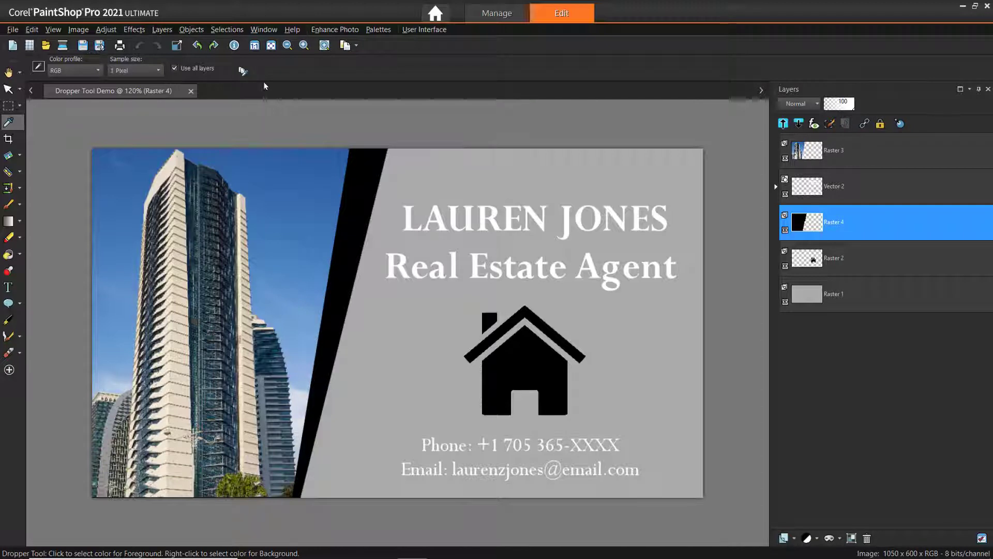
- Show the Materials palette, then sample the photo's sky blue as foreground color and the tower's light beige as background color
{"action": "left_click", "coordinate": [379, 29]}
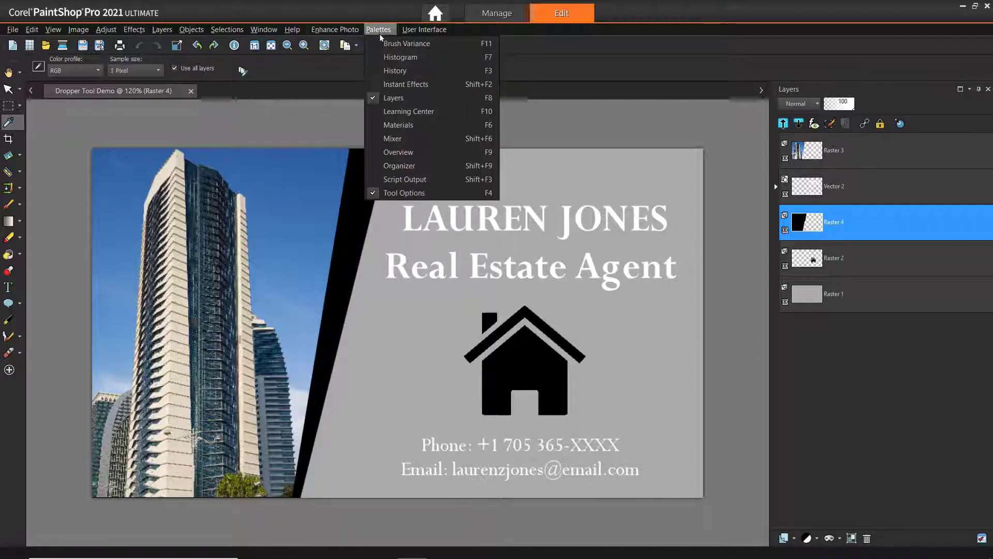
{"action": "left_click", "coordinate": [413, 125]}
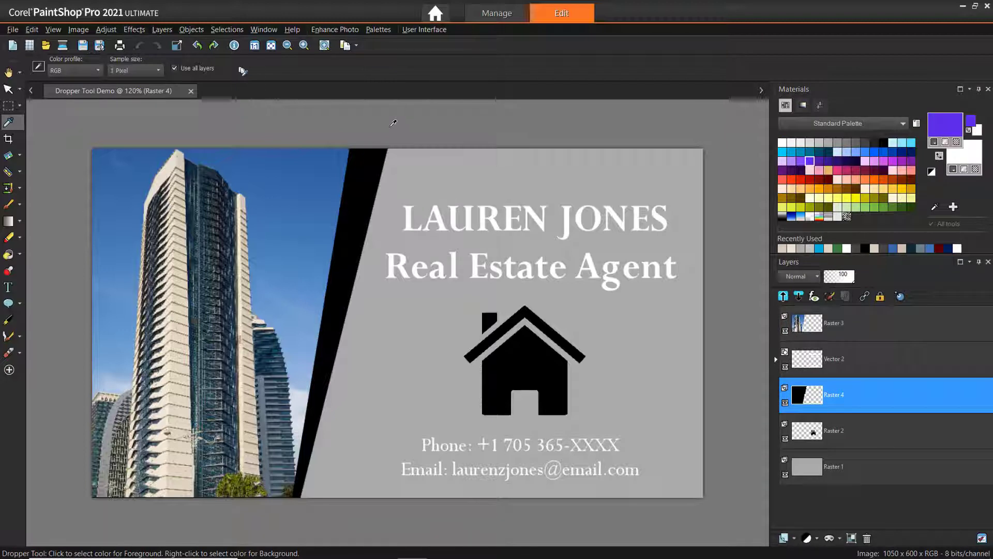
{"action": "left_click", "coordinate": [245, 168]}
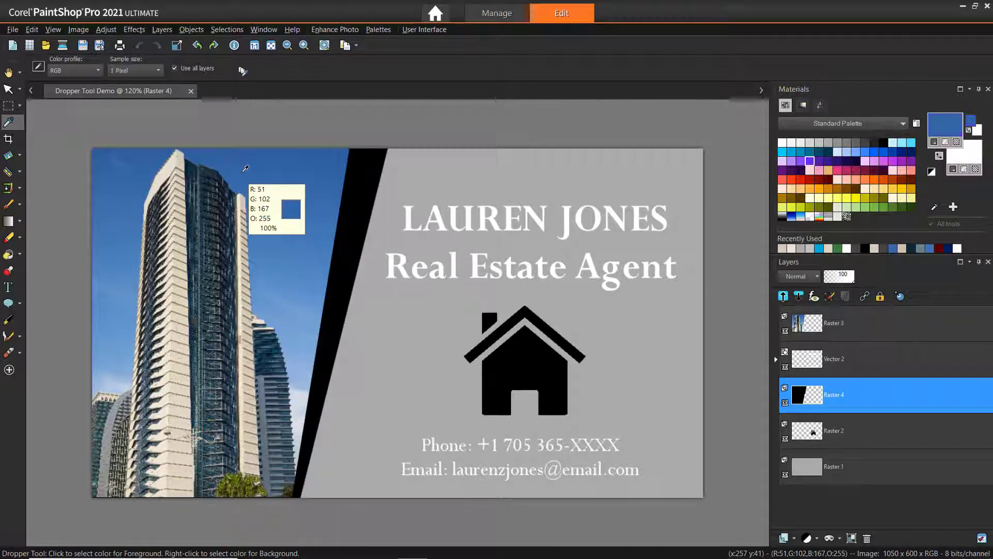
{"action": "right_click", "coordinate": [246, 201]}
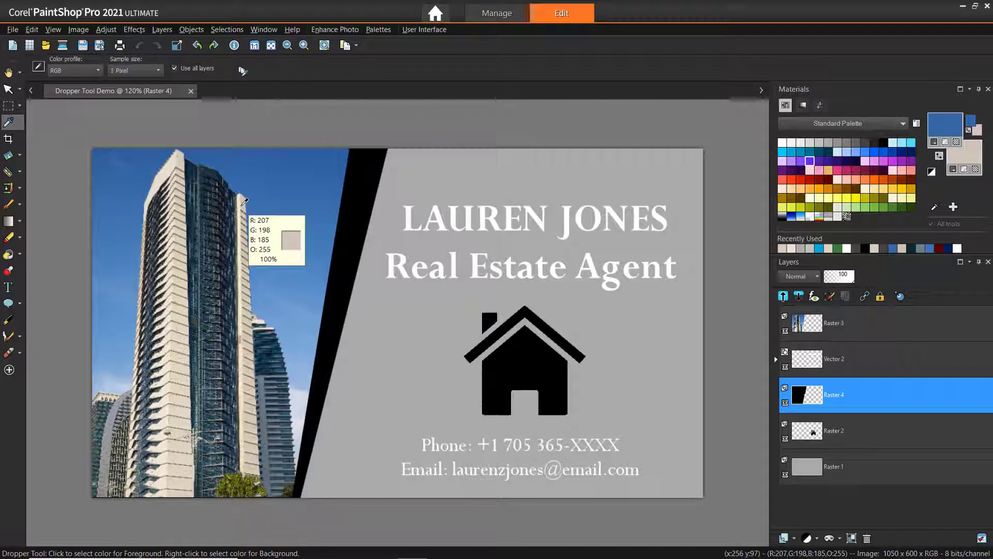
- With the Eraser tool active, sample a tan foreground color from the tower and a blue background color from the sky
{"action": "left_click", "coordinate": [8, 238]}
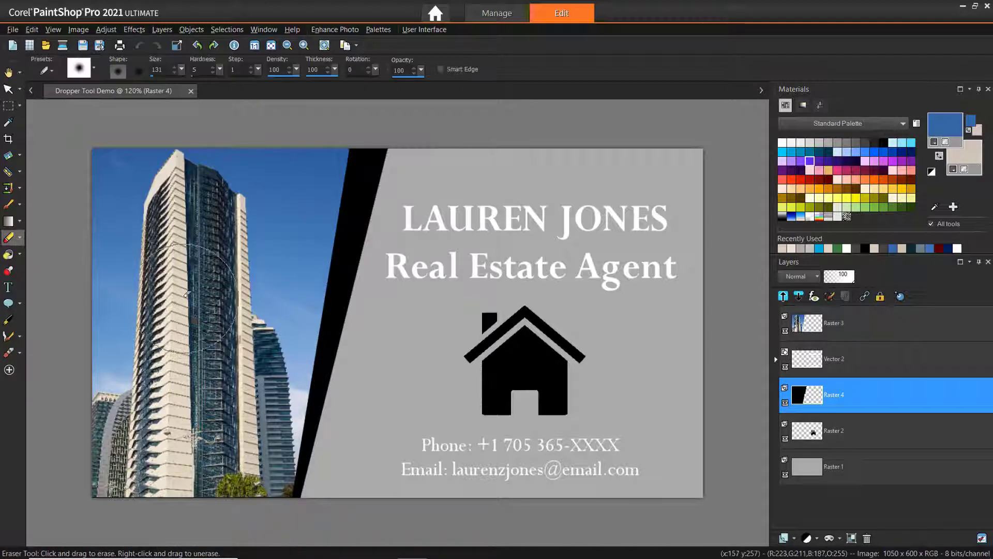
{"action": "key", "text": "ctrl"}
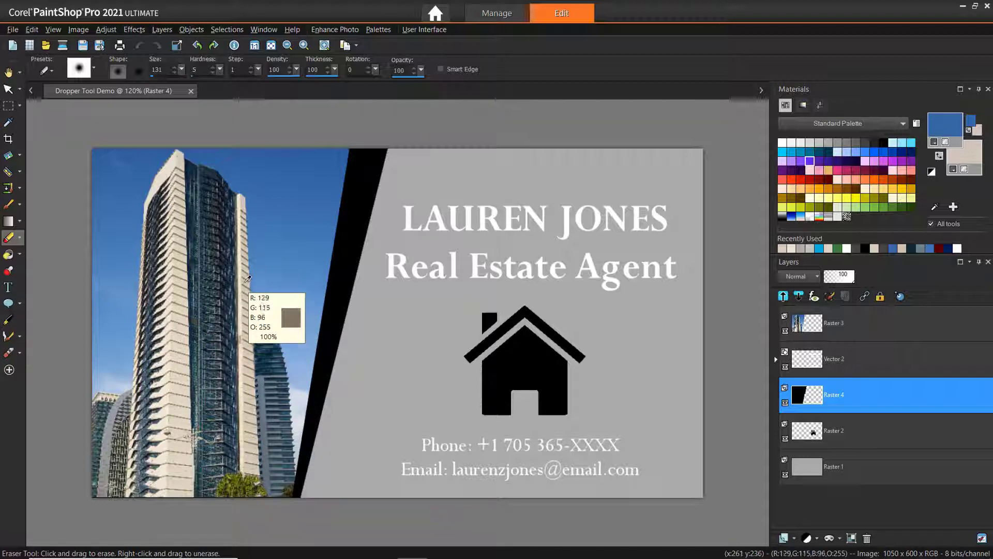
{"action": "left_click", "coordinate": [247, 279], "text": "ctrl"}
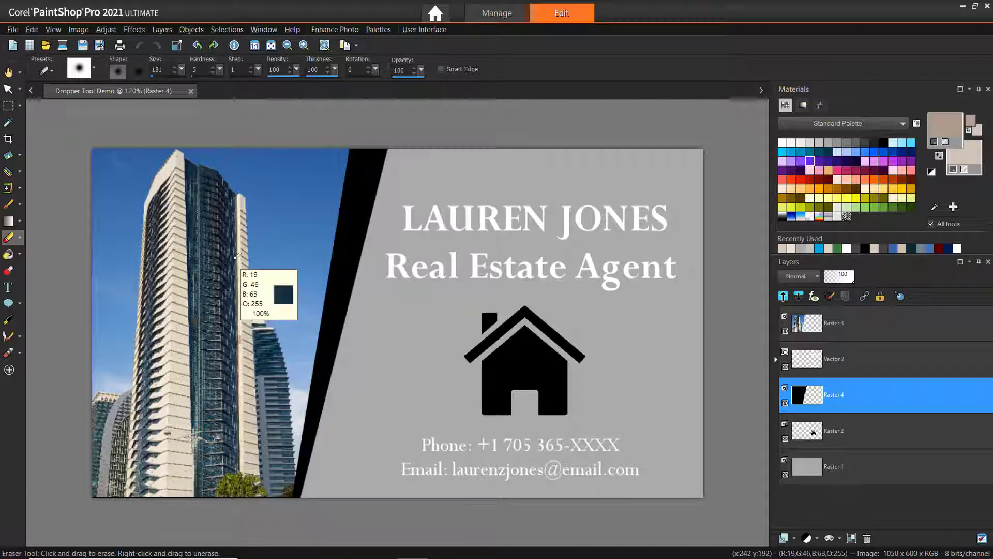
{"action": "right_click", "coordinate": [270, 161], "text": "ctrl"}
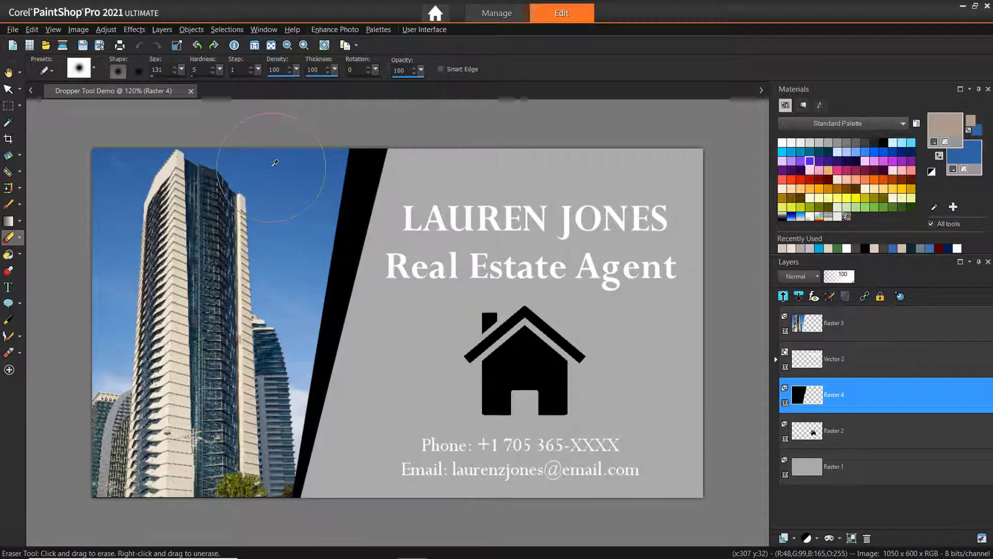
- Sample beige from the tower's top with the Dropper tool and fill the Raster 4 diagonal stripe and Raster 2 house icon with it
{"action": "left_click", "coordinate": [9, 123]}
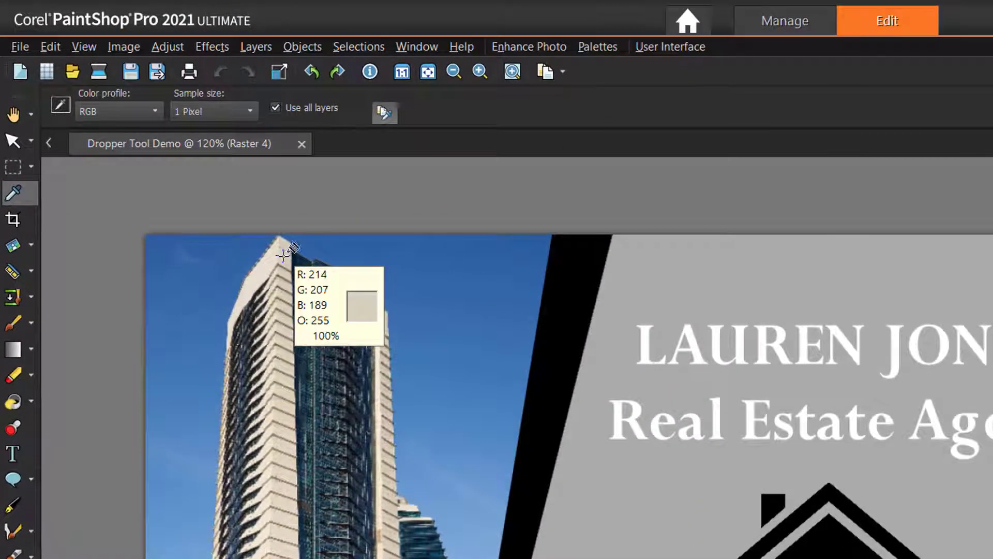
{"action": "left_click", "coordinate": [578, 276]}
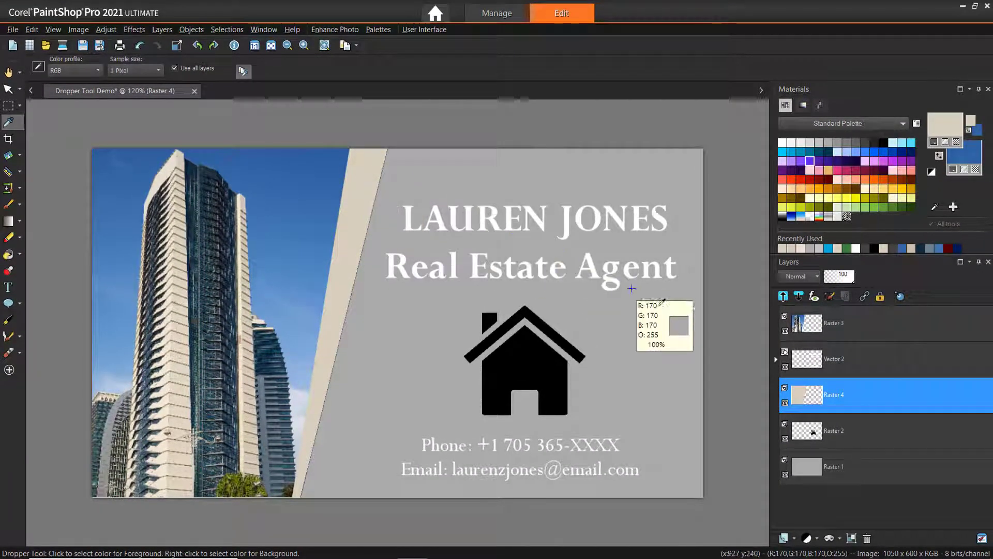
{"action": "left_click", "coordinate": [833, 430]}
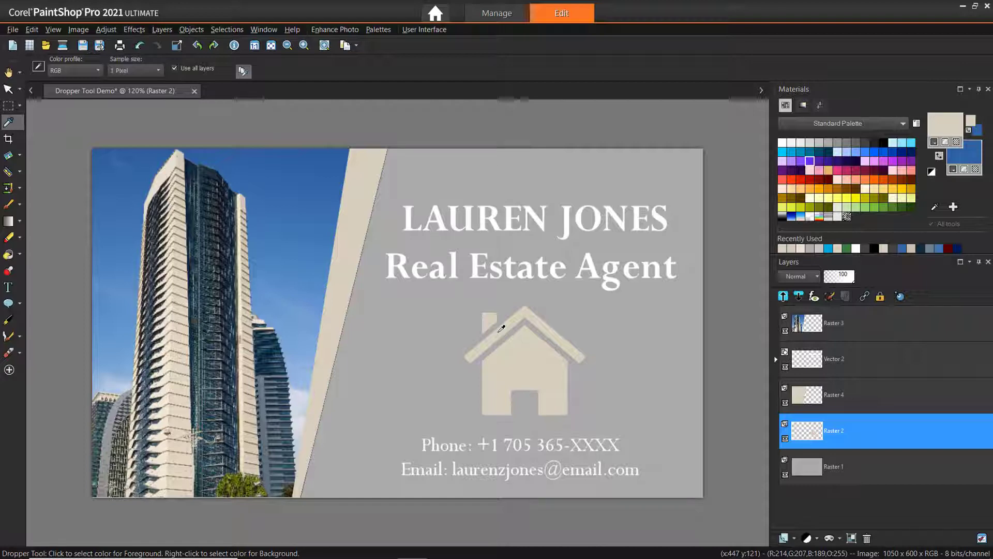
- Resize the program window to expose the green house picture beside it and sample the roof's dark green as the foreground color
{"action": "left_click", "coordinate": [974, 6]}
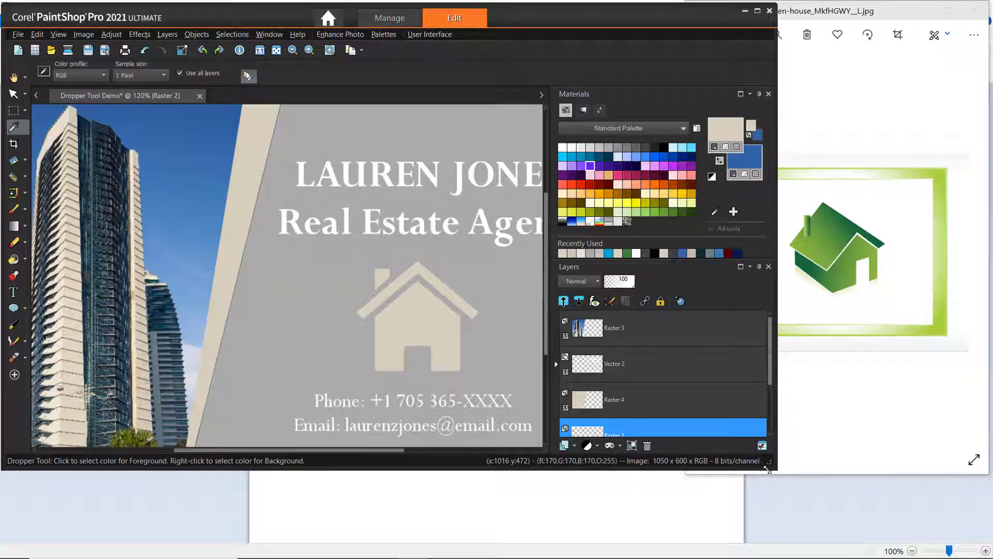
{"action": "left_click_drag", "start_coordinate": [767, 469], "coordinate": [778, 558]}
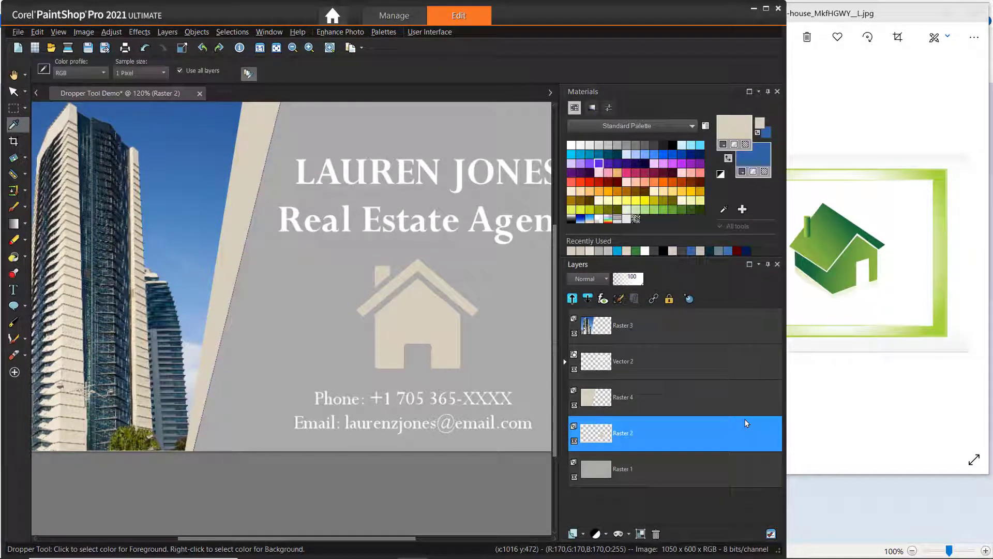
{"action": "left_click", "coordinate": [723, 214]}
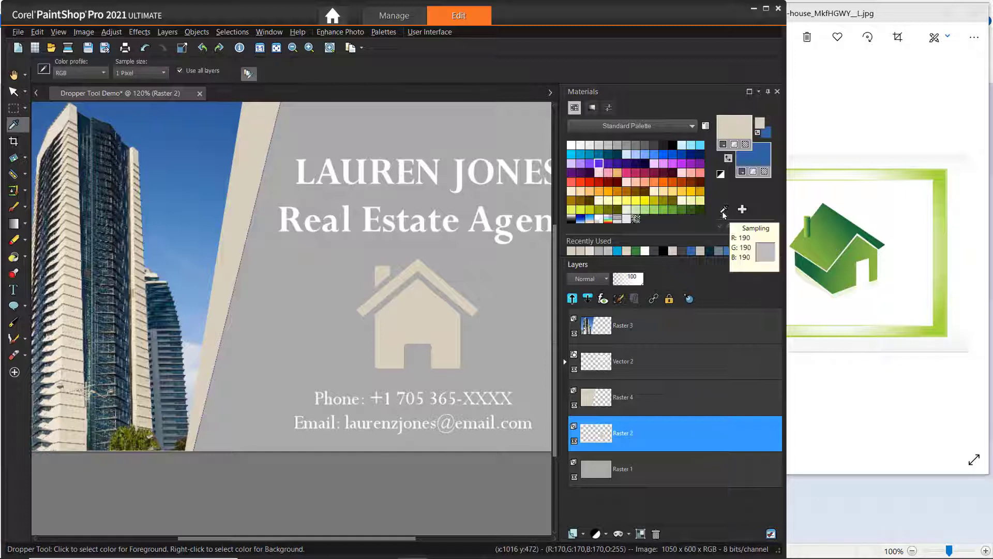
{"action": "left_click", "coordinate": [831, 209]}
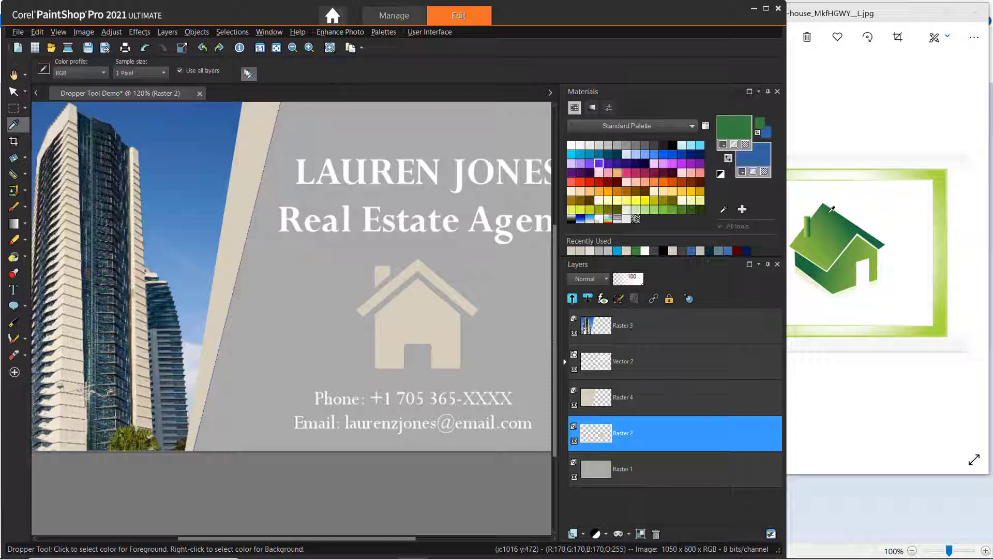
- Save the sampled green as a swatch with the default name in a new palette named Real Estate Palette
{"action": "left_click", "coordinate": [743, 209]}
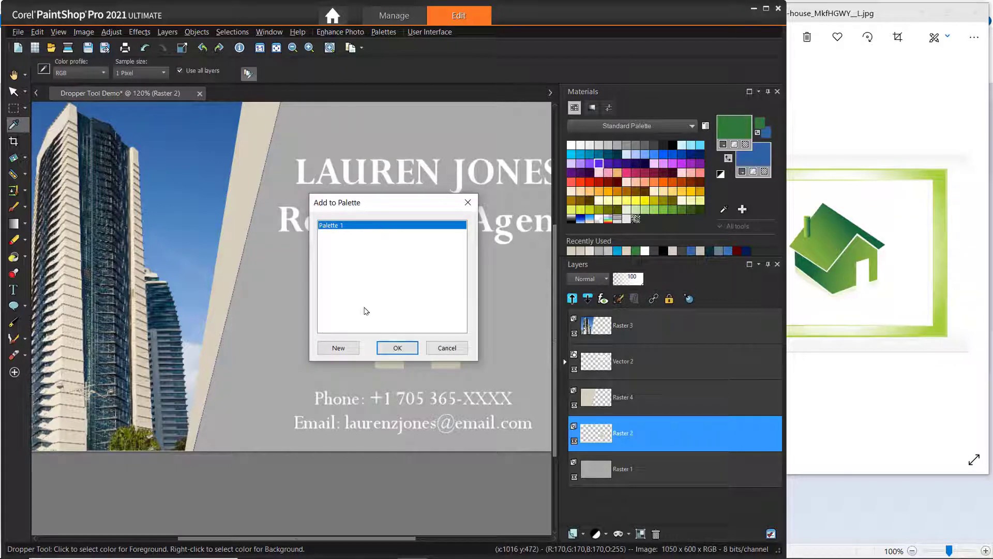
{"action": "left_click", "coordinate": [338, 348]}
{"action": "type", "text": "Real Estate Palette"}
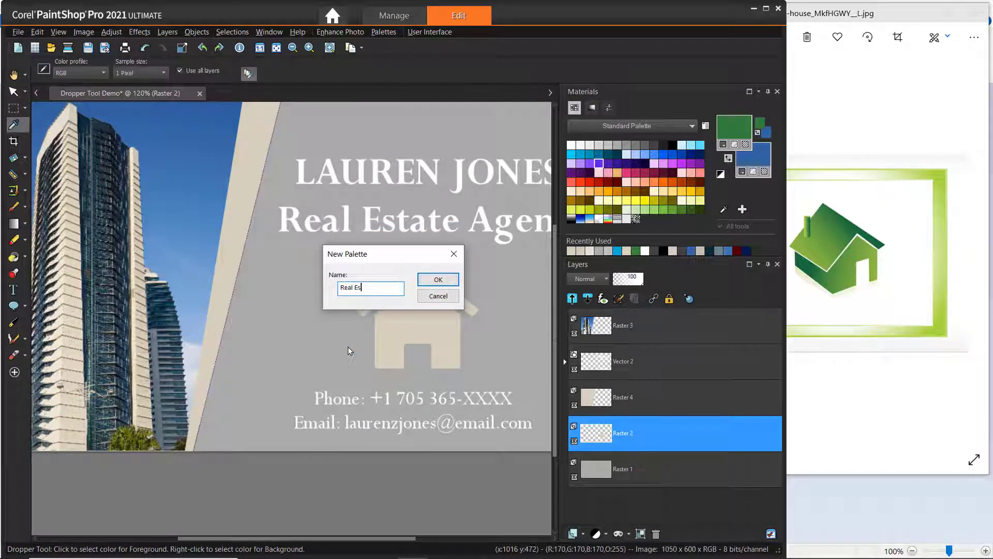
{"action": "left_click", "coordinate": [438, 279]}
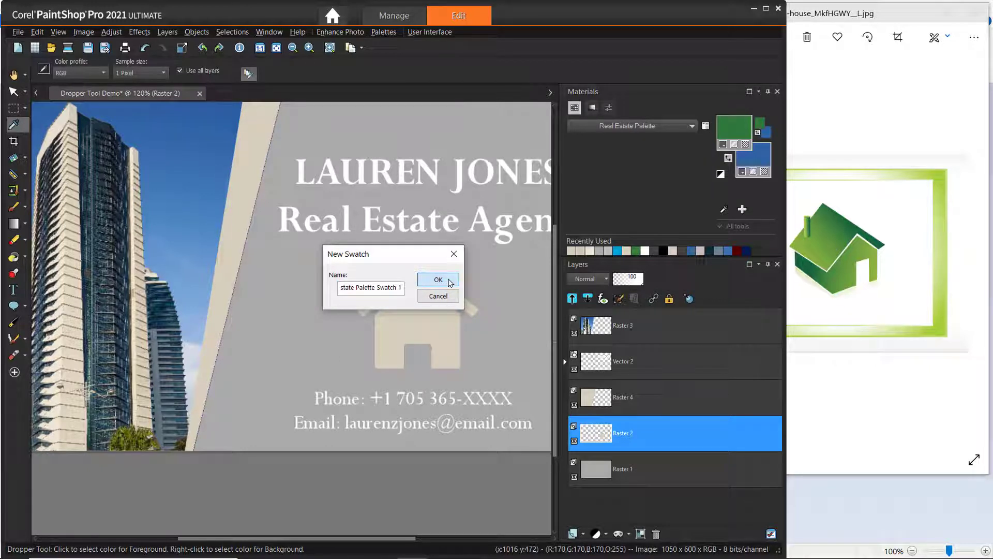
{"action": "left_click", "coordinate": [448, 281]}
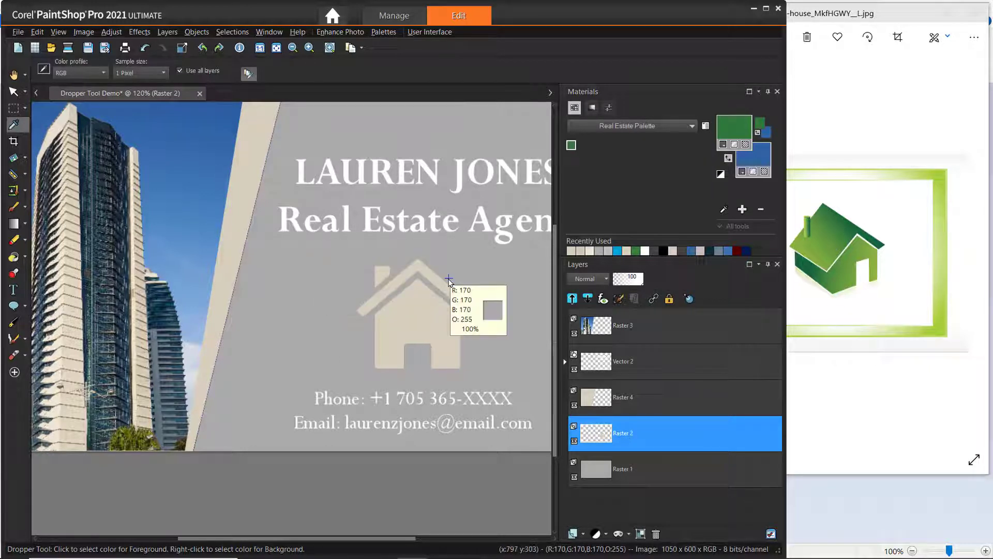
- Flood fill the card's Raster 1 background with the sampled green
{"action": "left_click", "coordinate": [14, 258]}
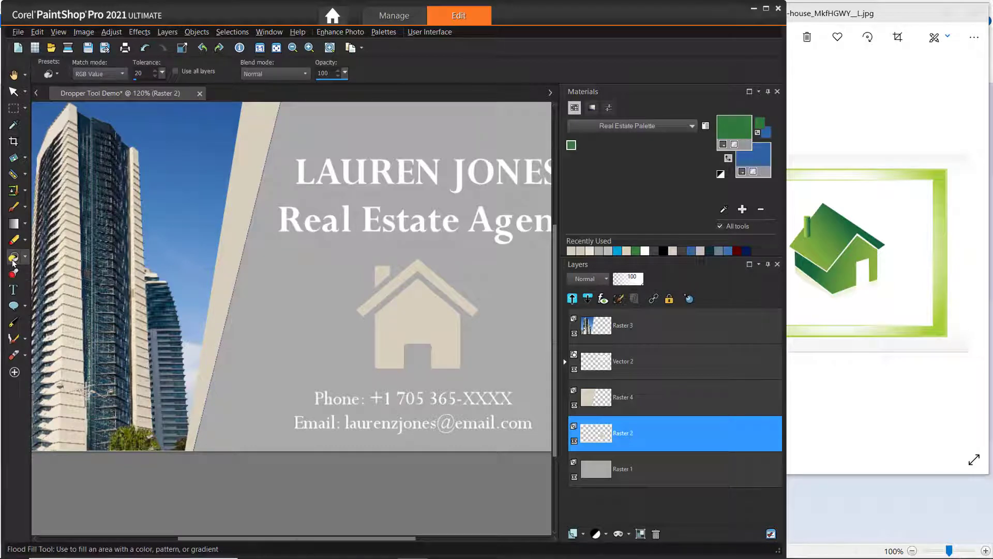
{"action": "left_click", "coordinate": [598, 473]}
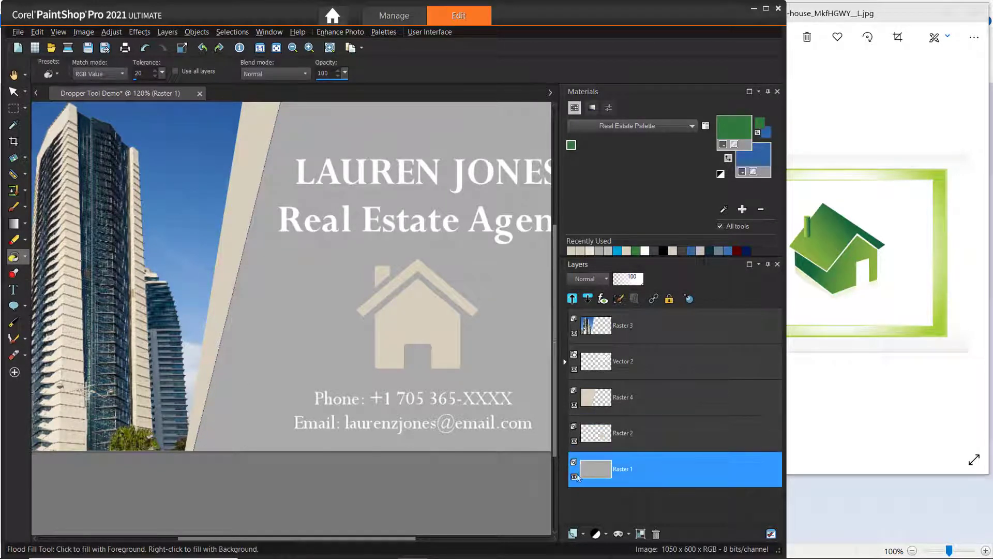
{"action": "left_click", "coordinate": [309, 307]}
{"action": "scroll", "coordinate": [308, 308], "scroll_direction": "down", "scroll_amount": 2}
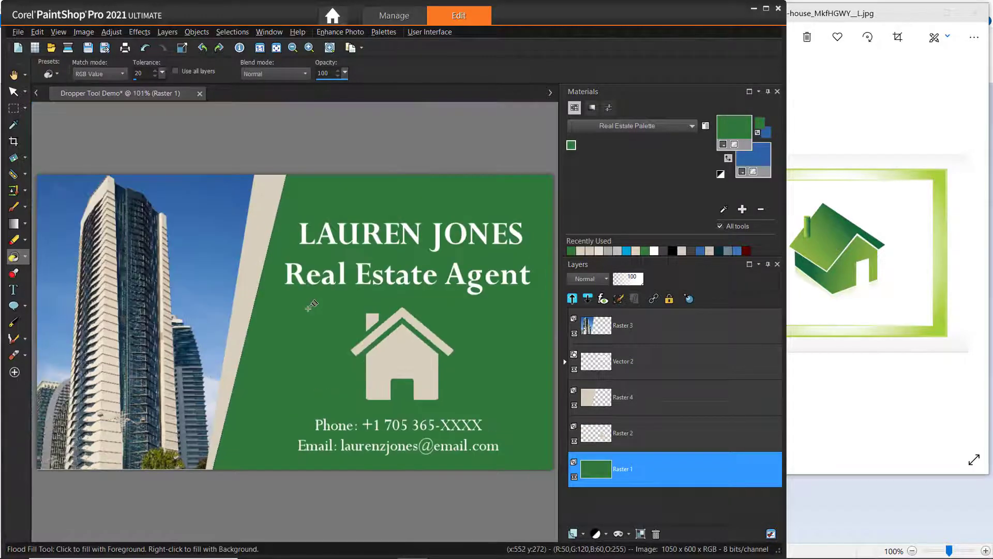